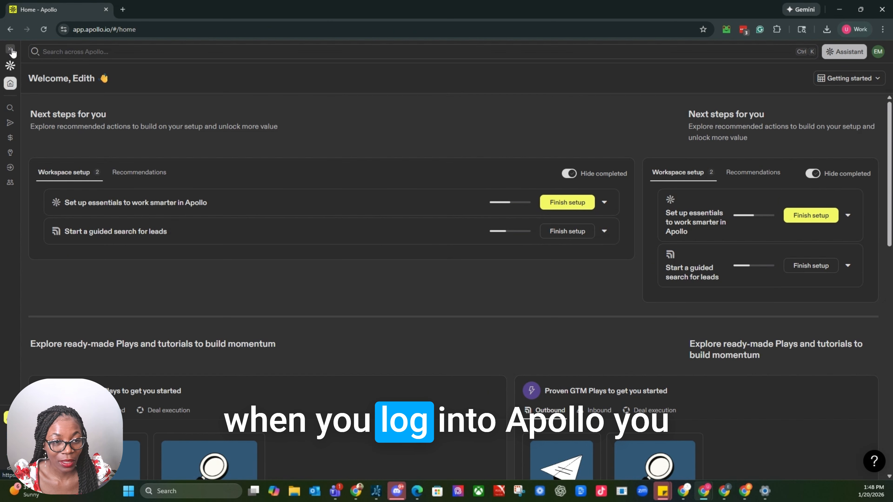
Step: Open the people search with the navigation sidebar collapsed, and expand the Job Titles filter
left_click(26, 104)
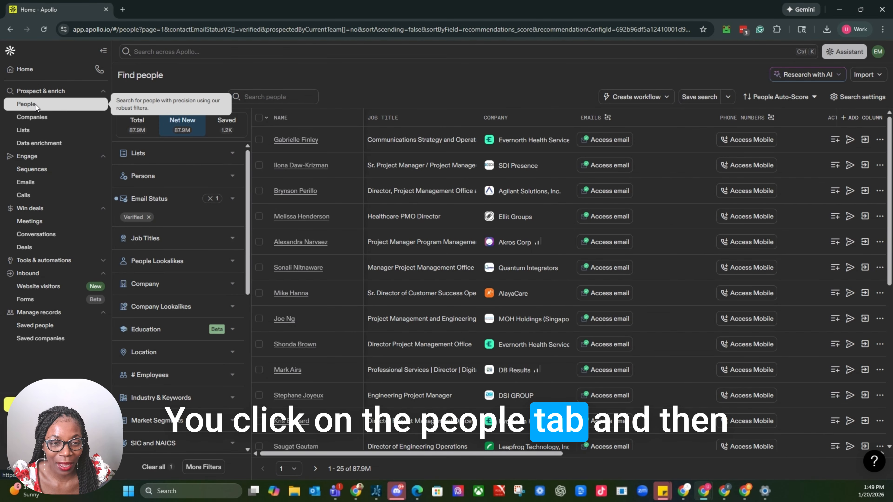
left_click(103, 52)
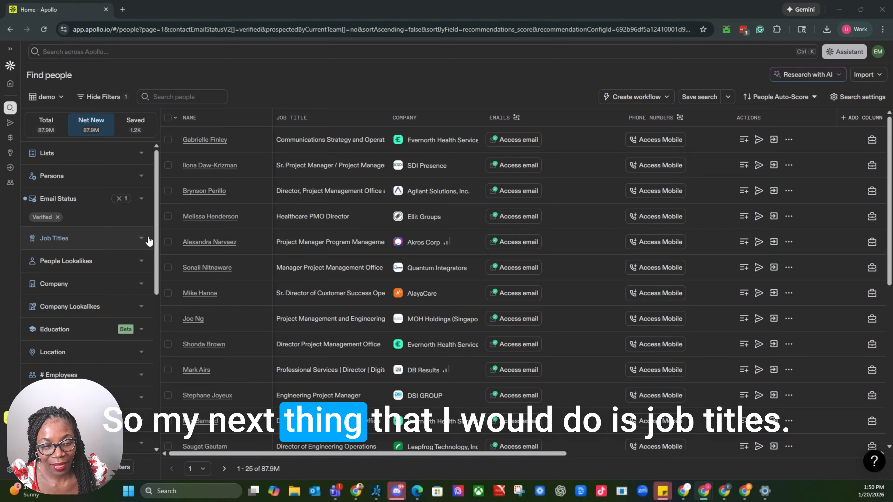
scroll(120, 218, "down", 1)
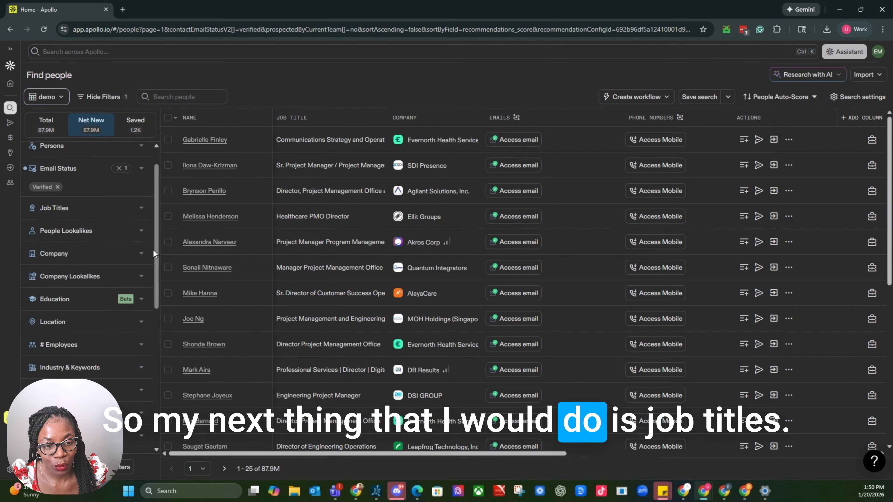
left_click(139, 206)
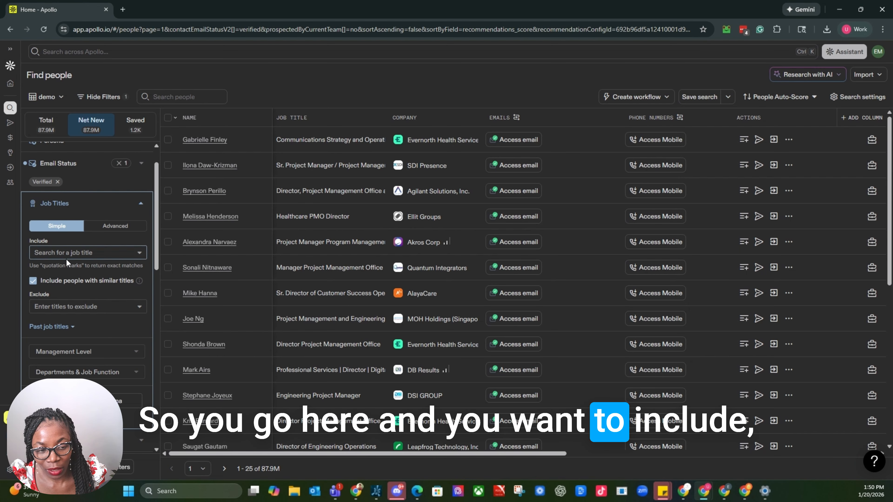
left_click_drag(48, 243, 26, 241)
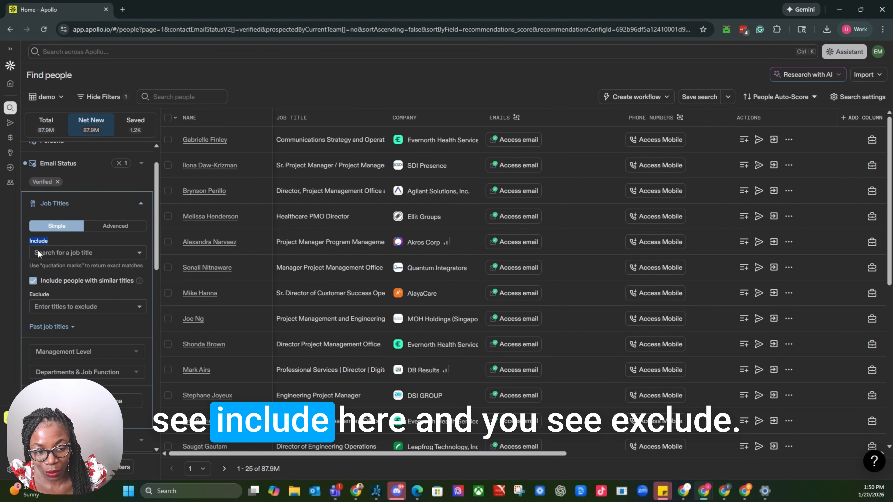
left_click_drag(50, 295, 17, 296)
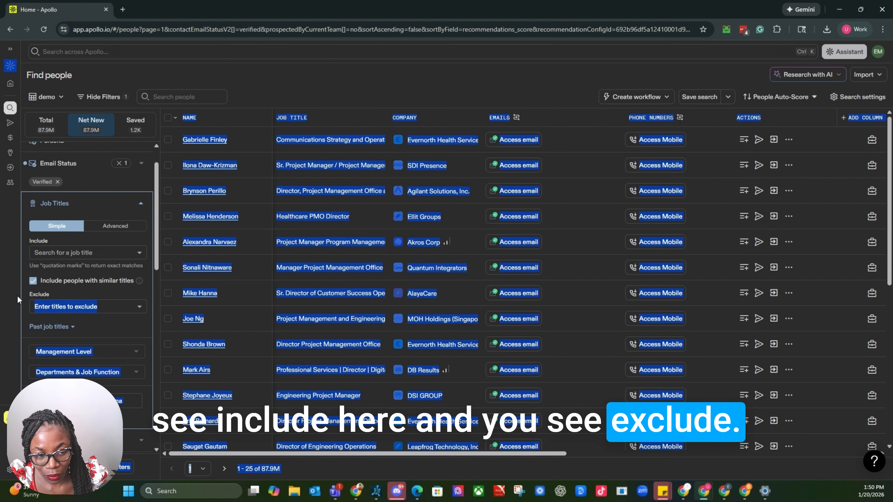
left_click(49, 296)
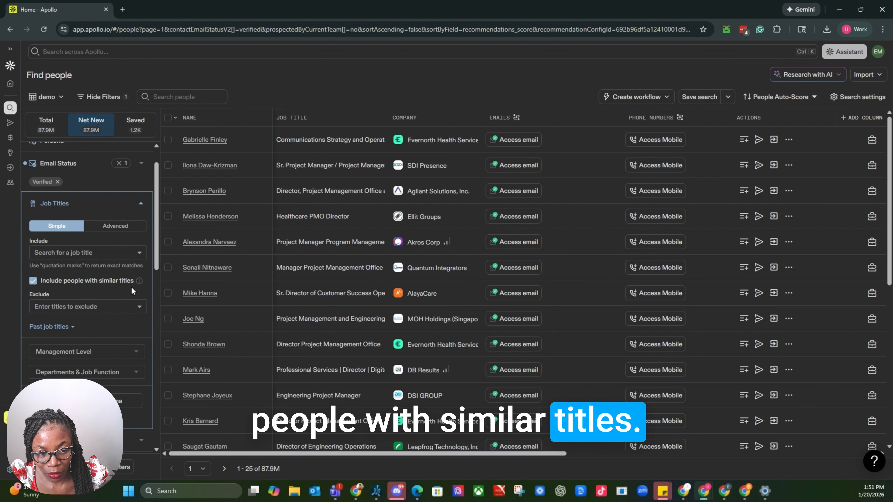
Step: Set the included job titles to it manager, director of technology, it project manager, cto, and cto and co-founder
left_click(63, 252)
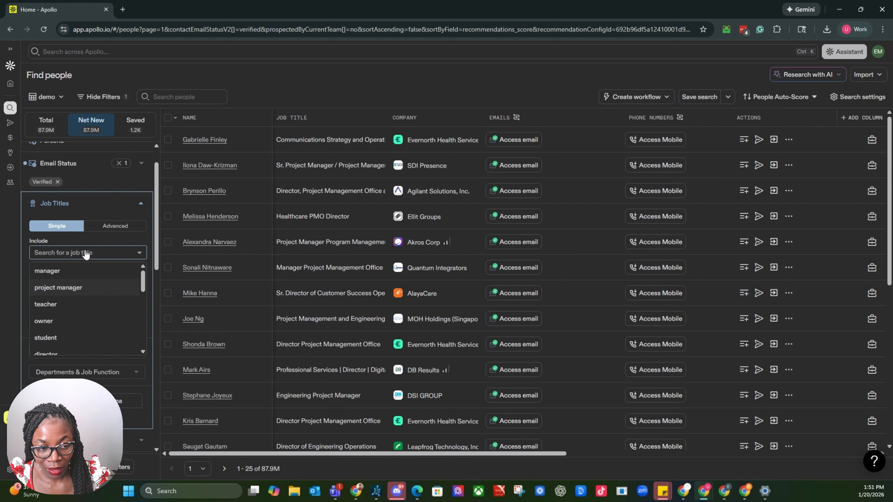
key("Return")
left_click(109, 250)
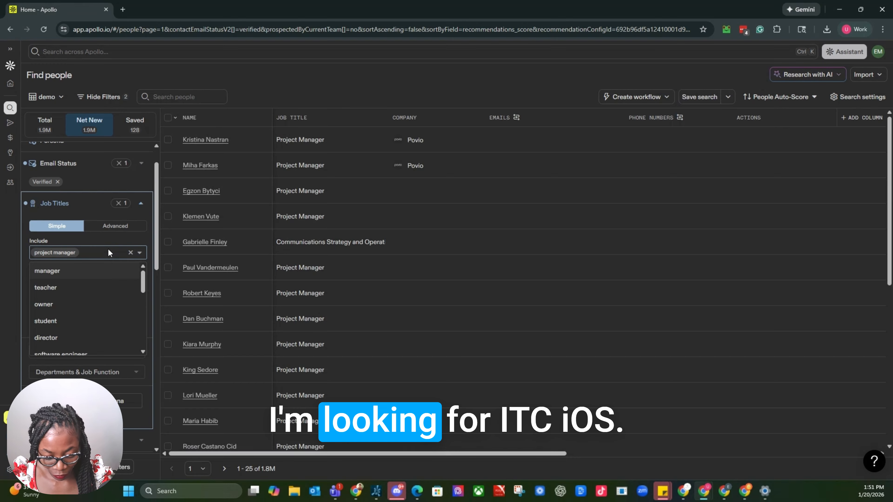
type("It")
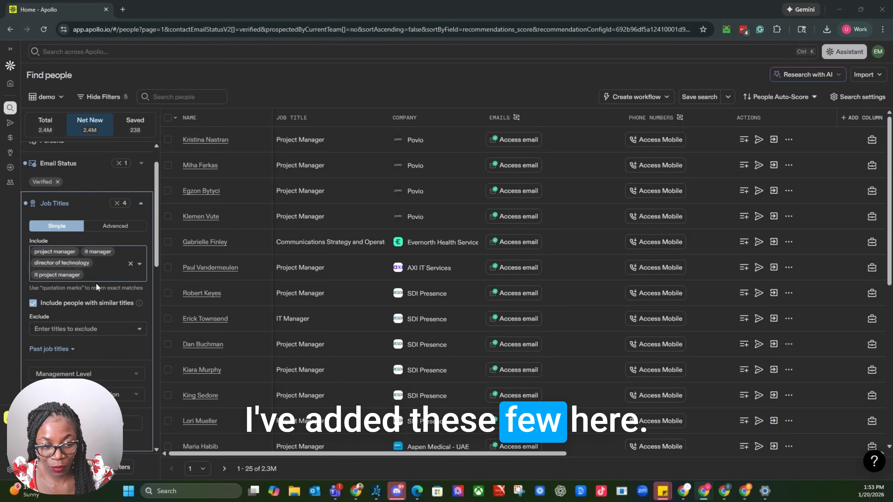
left_click(92, 275)
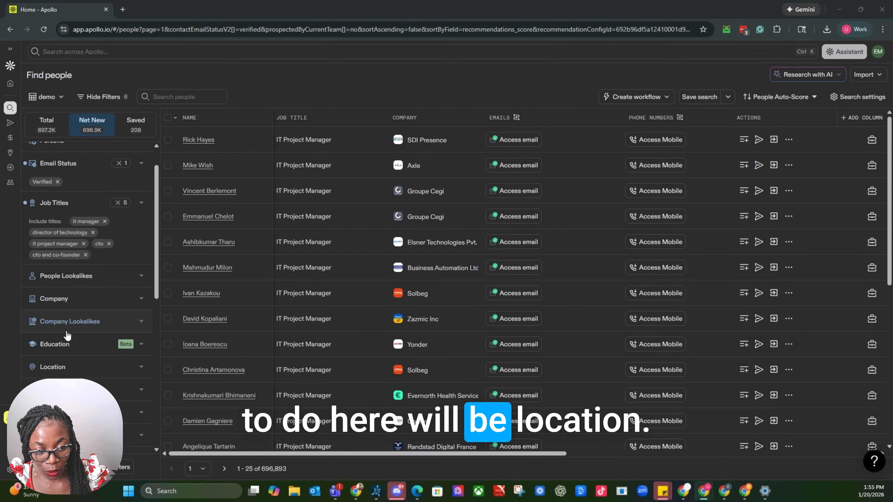
Step: Set the person location filter to Georgia, US
scroll(158, 285, "down", 3)
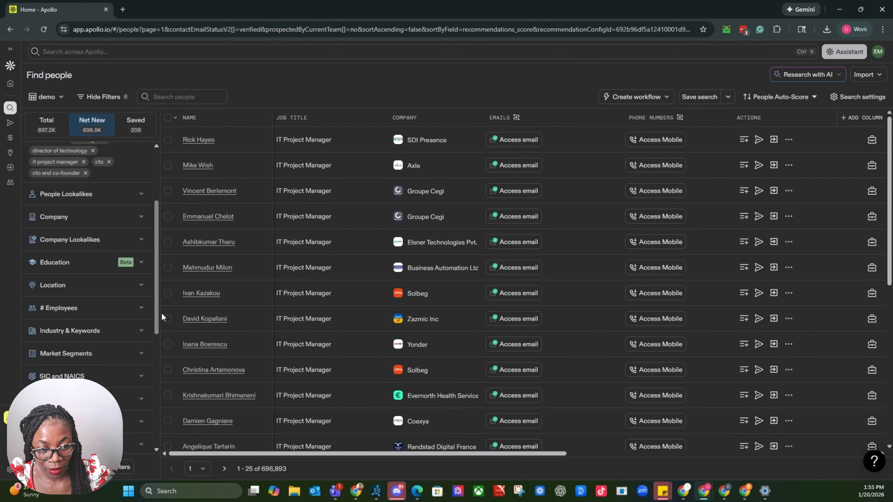
left_click(142, 260)
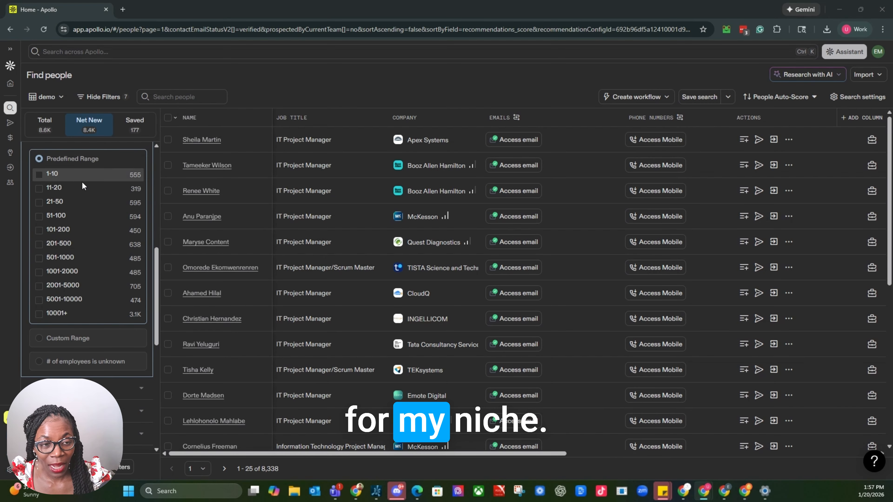
Step: Limit the number of employees to the ranges 51-100, 101-200, 201-500, 501-1000 and 1001-2000
scroll(83, 194, "up", 3)
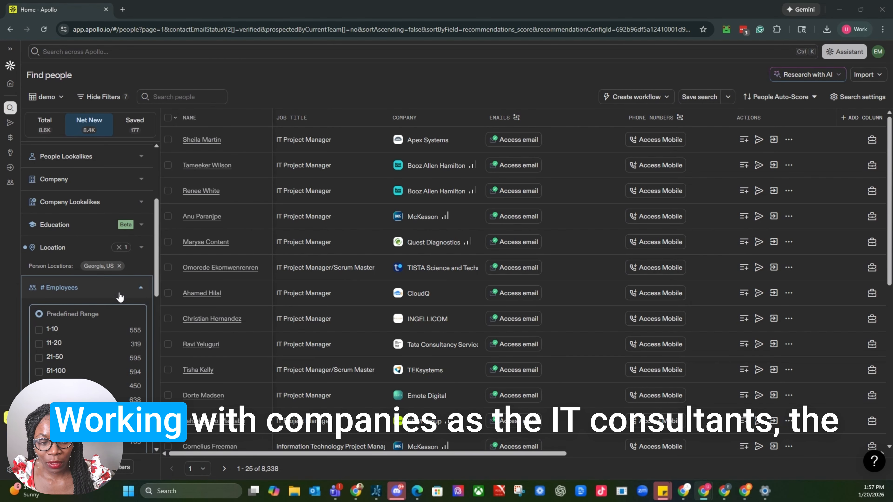
left_click_drag(157, 256, 153, 282)
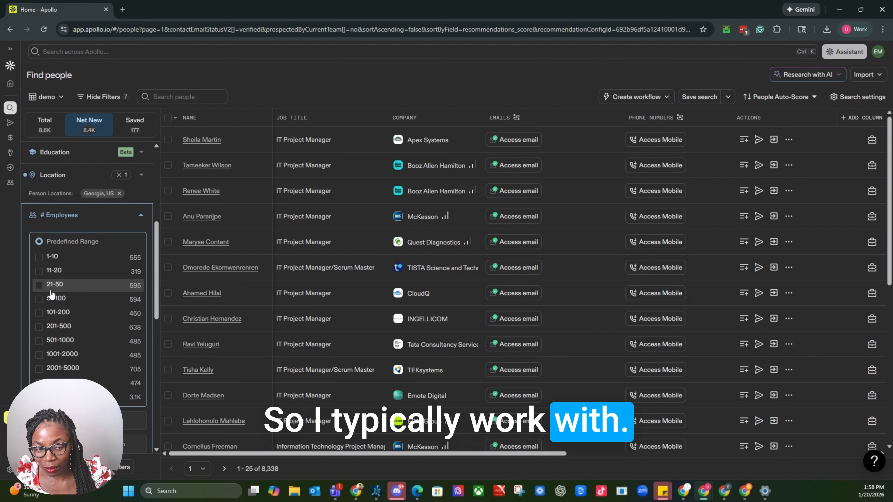
left_click(39, 299)
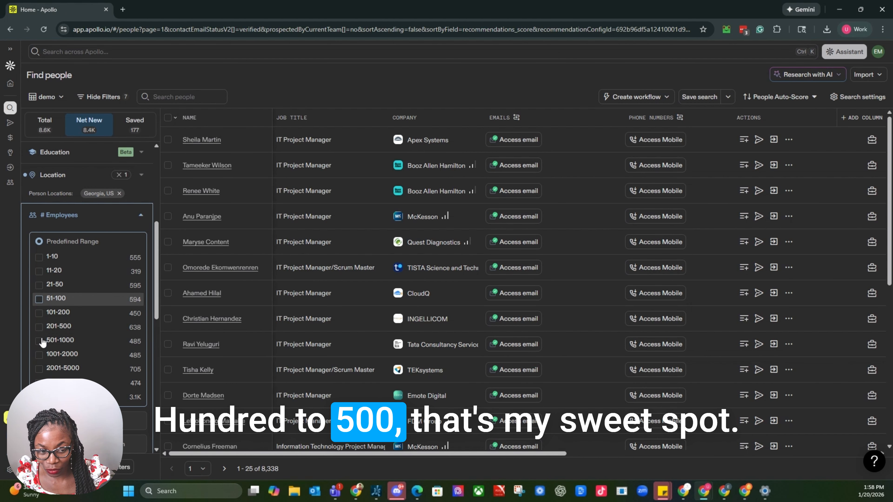
left_click(39, 328)
left_click(39, 313)
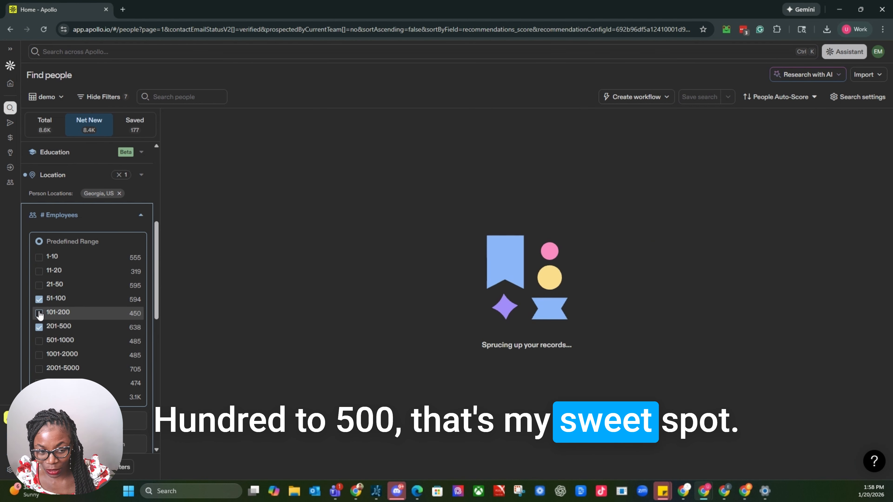
left_click(40, 355)
left_click(39, 341)
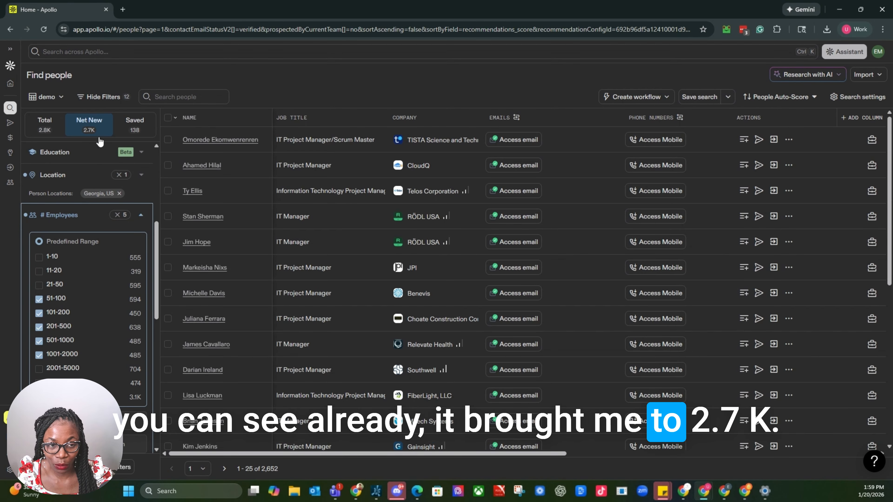
left_click(39, 356)
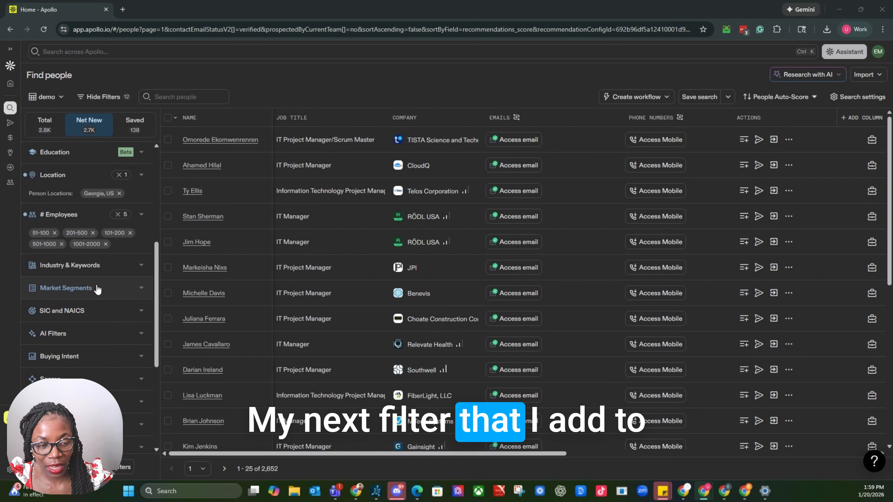
Step: Add information technology & services and financial services to the industry filter
left_click(110, 272)
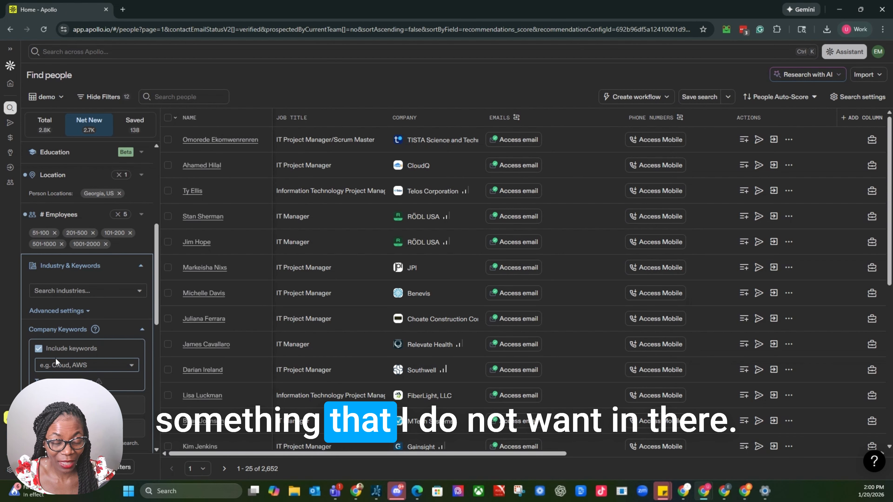
left_click(140, 291)
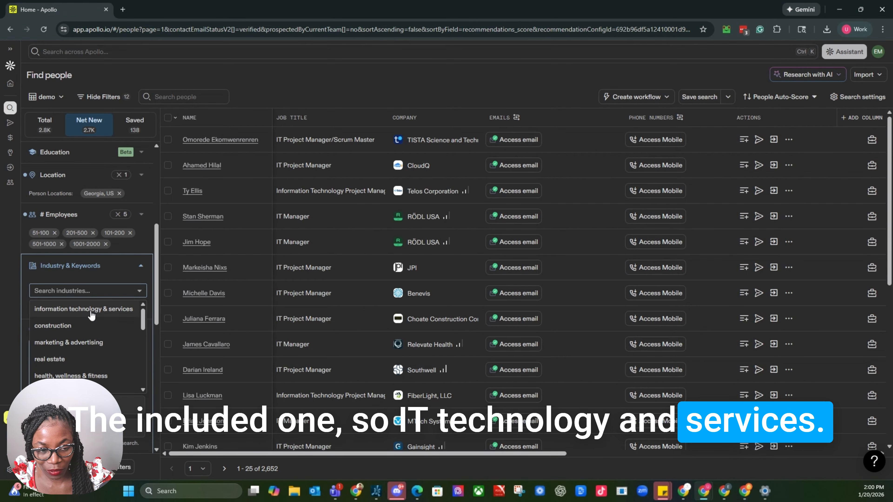
left_click(129, 307)
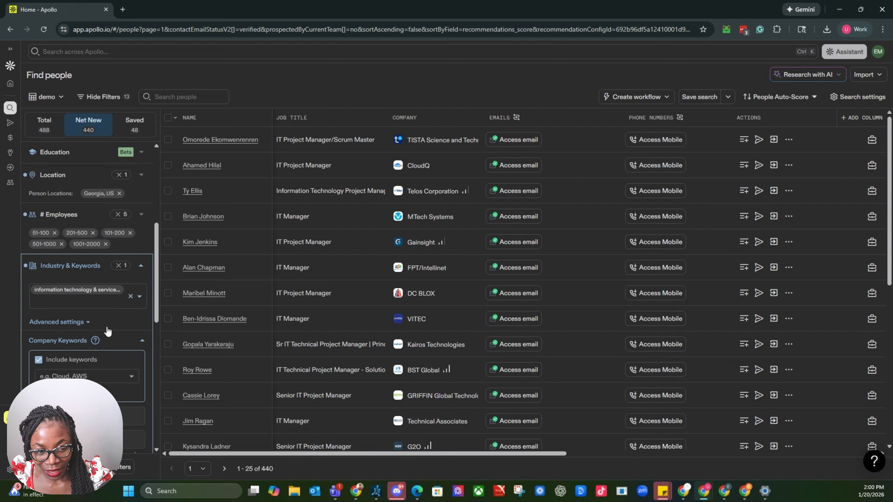
left_click(136, 299)
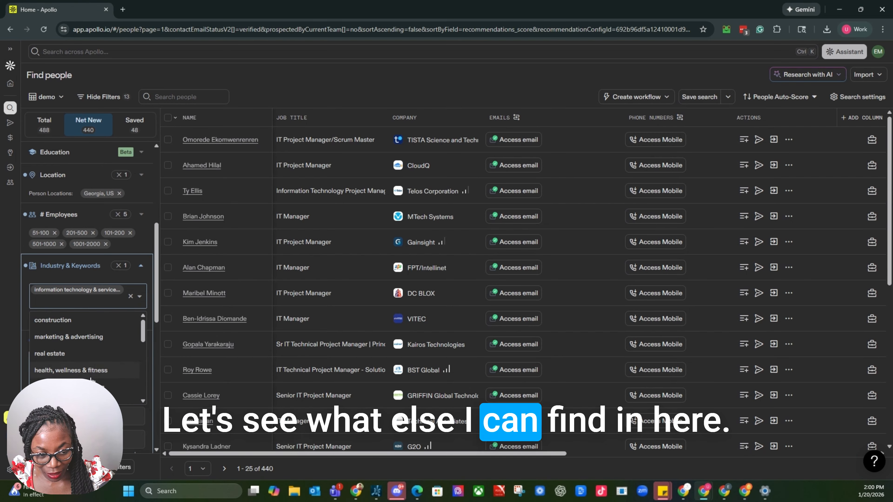
scroll(92, 380, "down", 2)
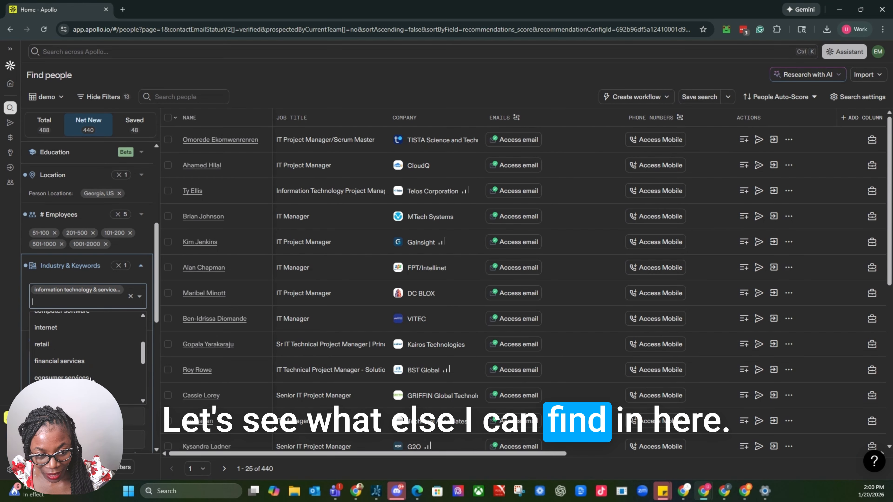
left_click(80, 362)
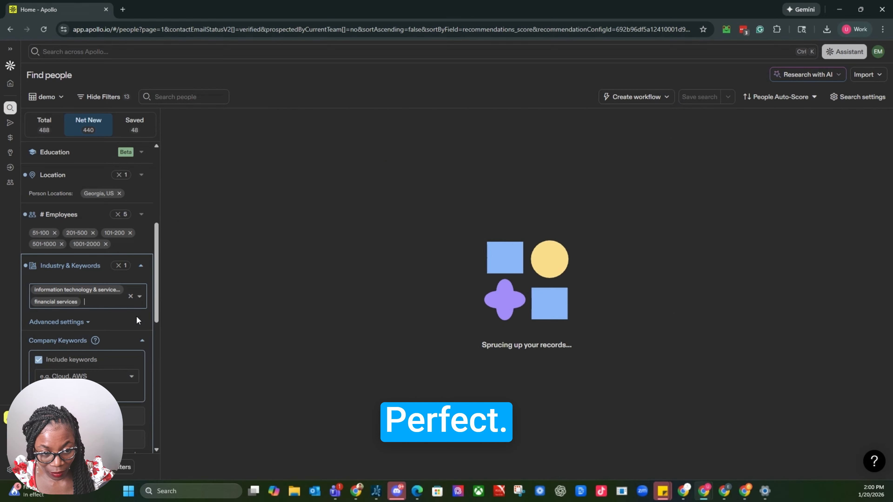
Step: Add hospital & health care and hospitality to the selected industries
left_click(141, 297)
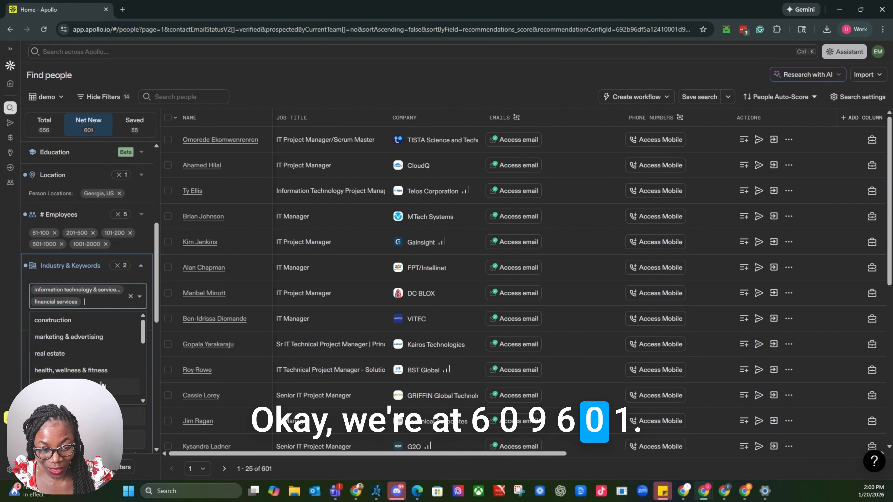
scroll(102, 384, "down", 3)
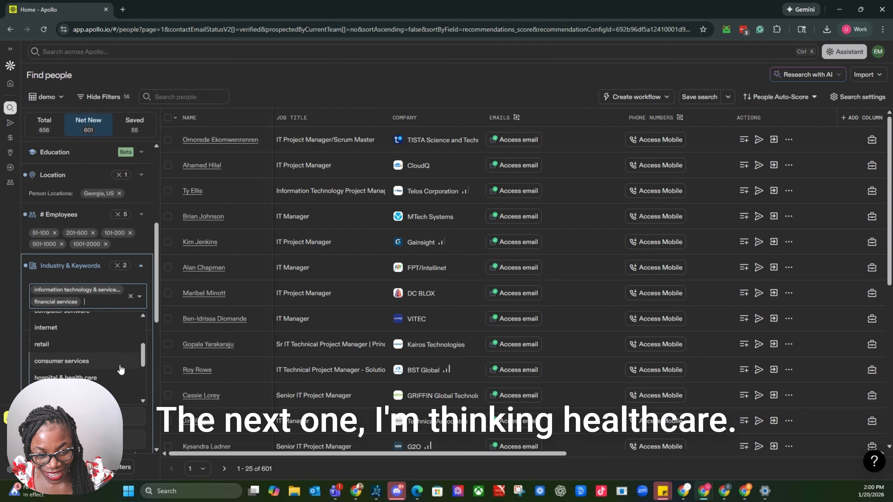
scroll(121, 370, "down", 3)
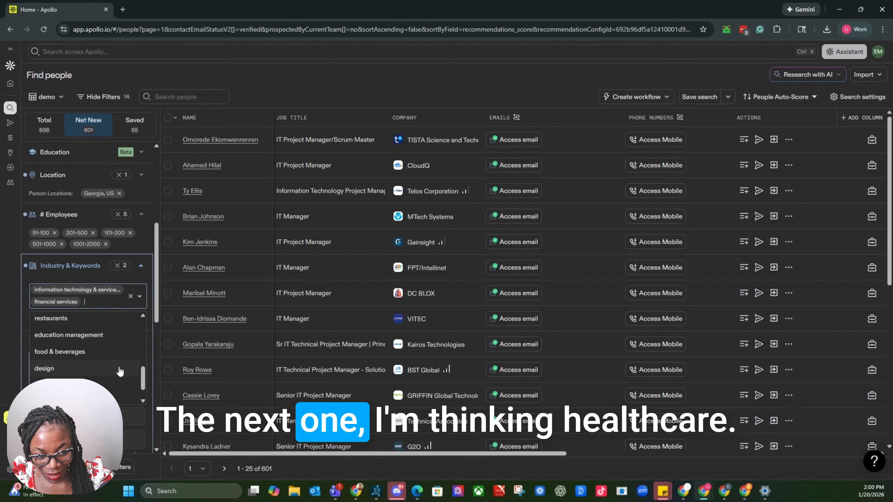
scroll(141, 299, "down", 3)
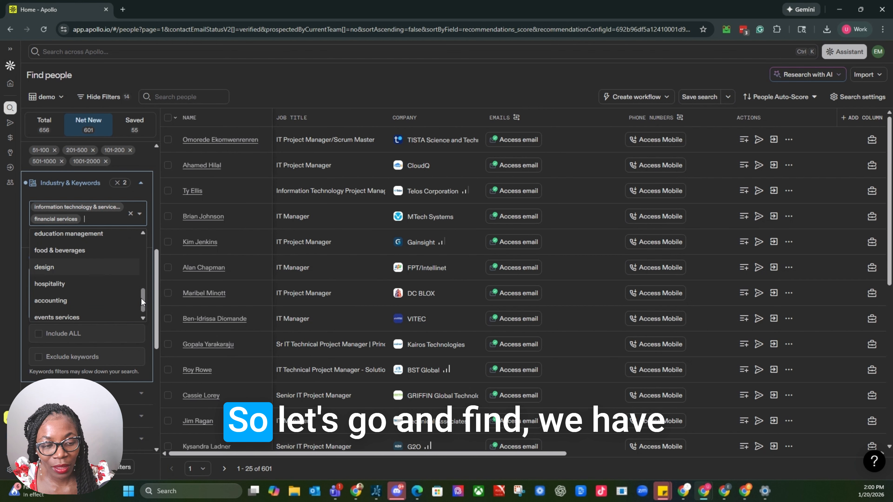
mouse_move(140, 304)
left_mouse_down()
mouse_move(138, 276)
mouse_move(139, 304)
left_mouse_up()
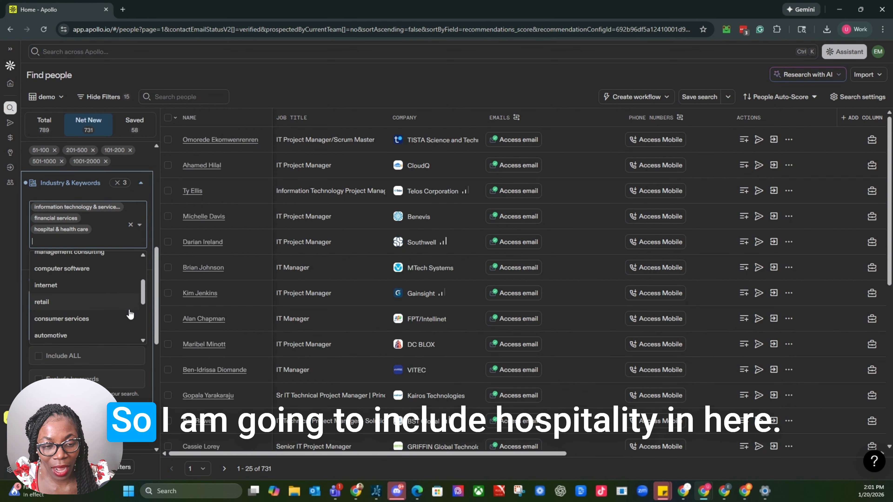
left_click_drag(143, 299, 141, 325)
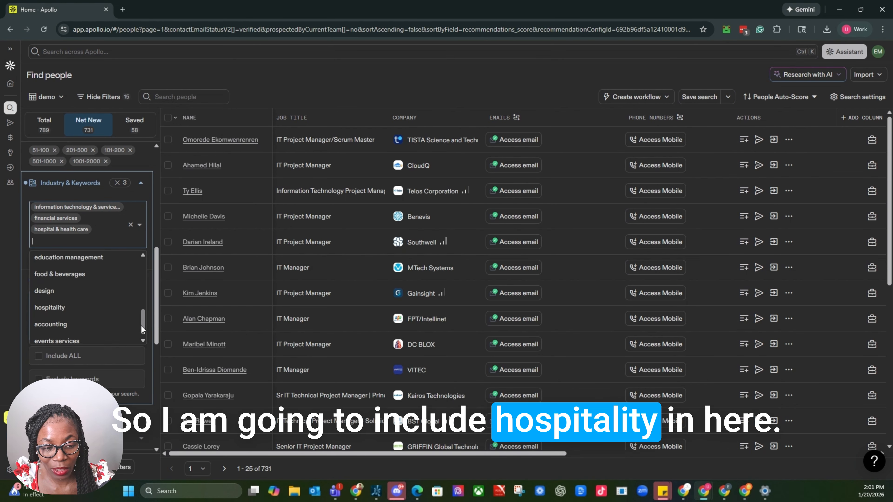
left_click(61, 303)
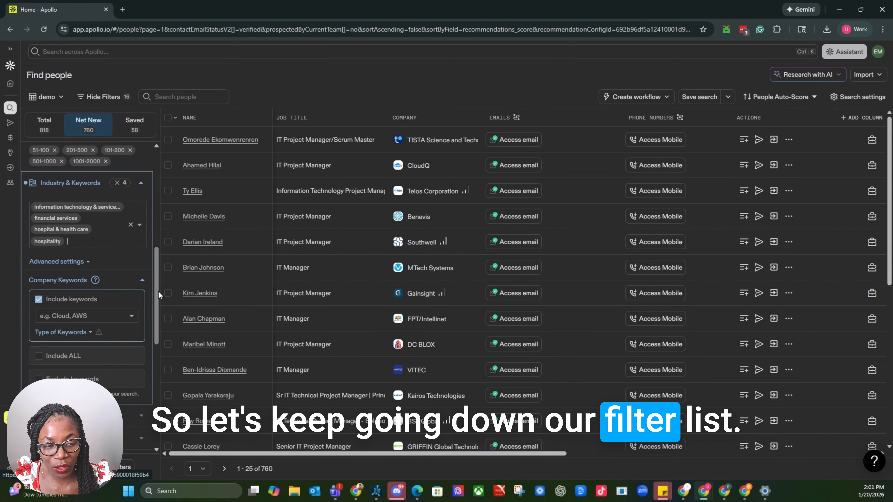
Step: Collapse the company keywords and the industry and keywords sections of the people filters
left_click_drag(158, 291, 155, 318)
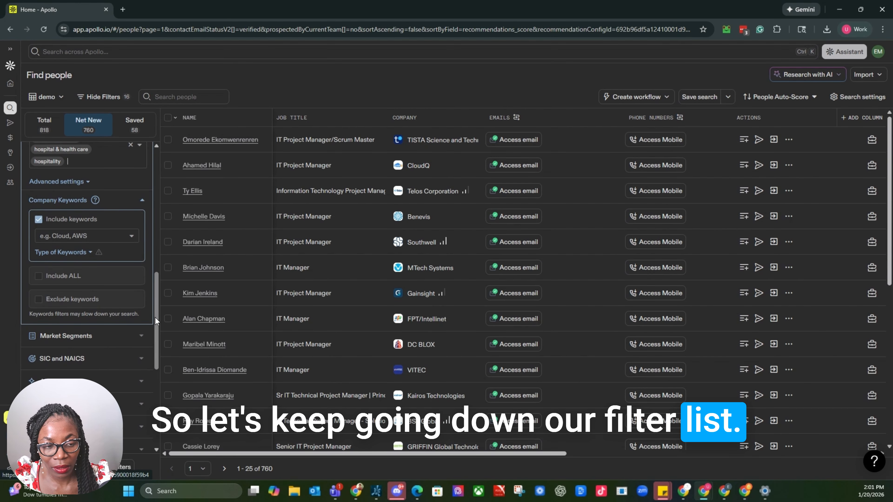
left_click(143, 202)
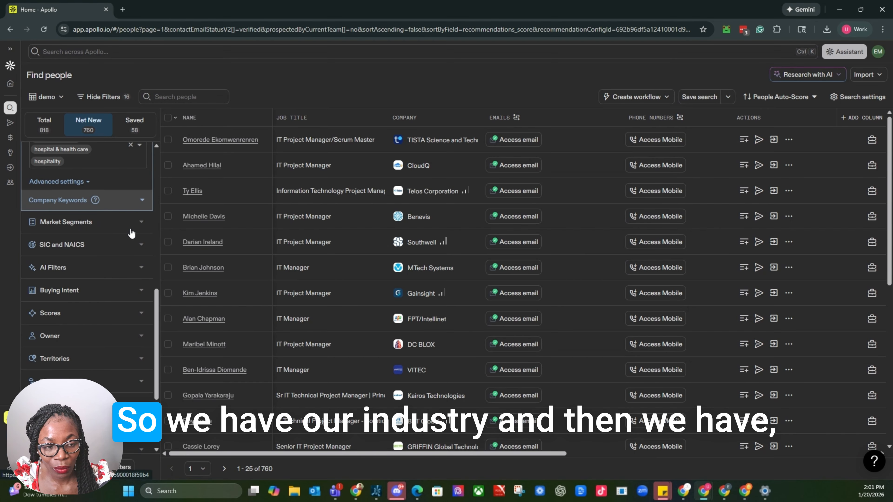
scroll(118, 239, "up", 4)
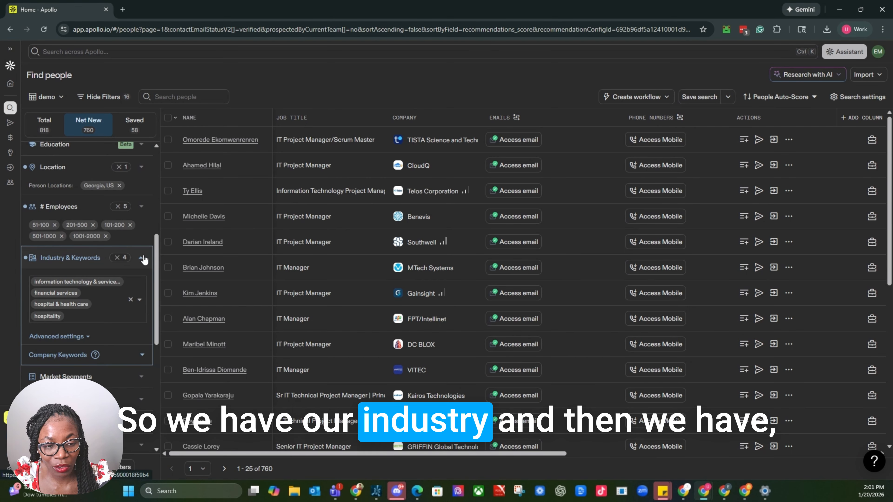
left_click(141, 259)
scroll(139, 259, "down", 4)
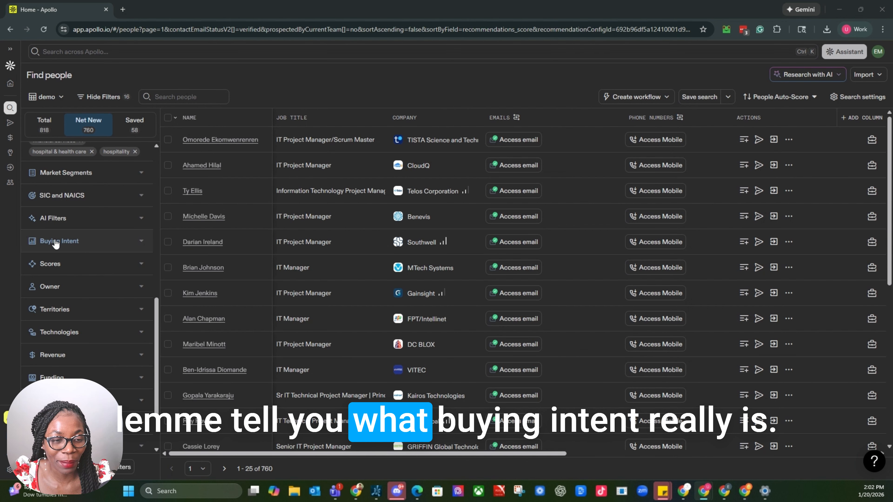
Step: Filter the people by buying intent with the High and Medium intent scores
mouse_move(55, 243)
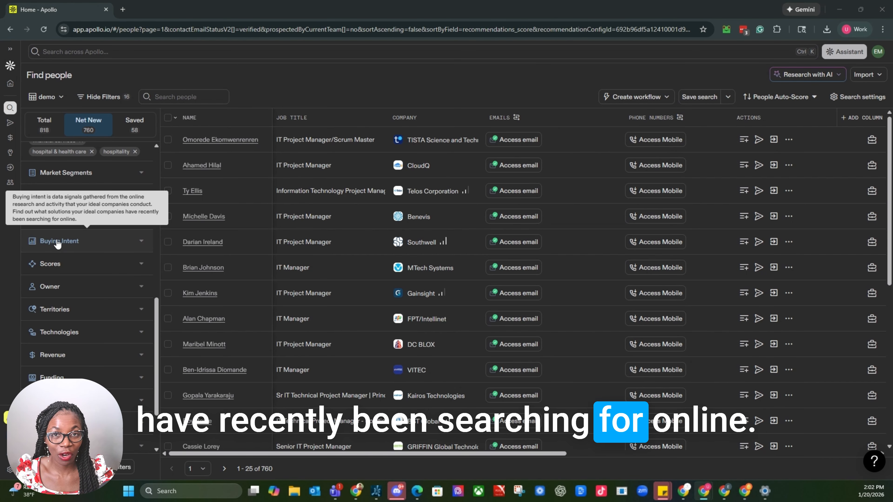
left_click(141, 243)
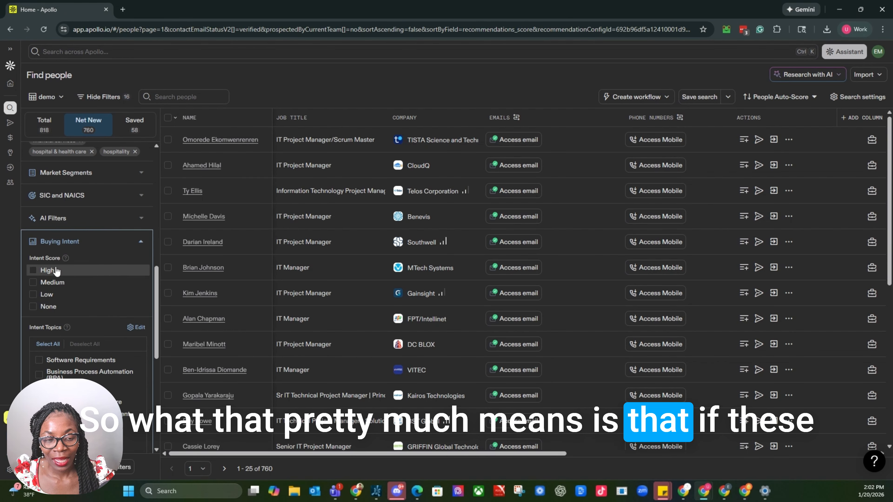
mouse_move(65, 259)
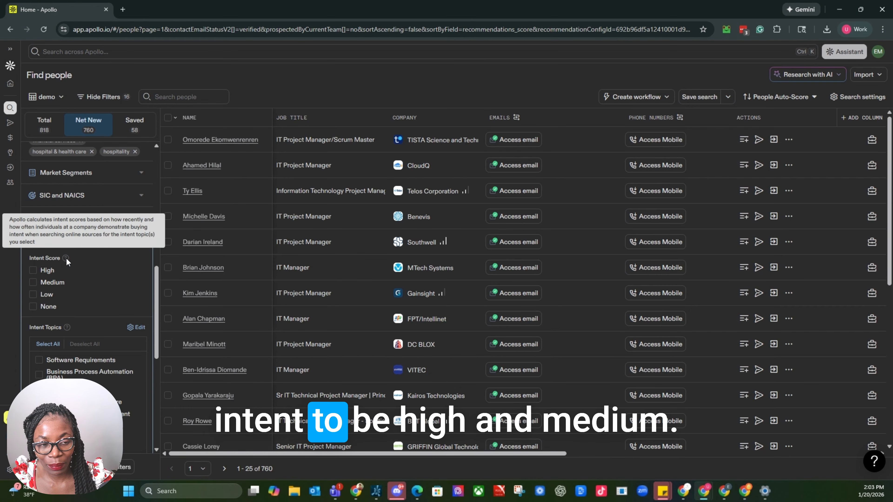
left_click(33, 270)
left_click(33, 283)
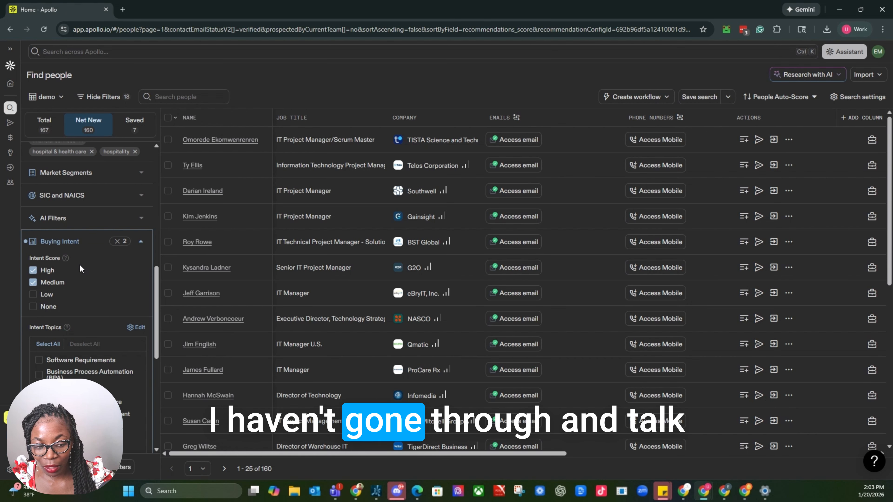
Step: Replace the Digital Transaction intent topic with Software Migration, found by searching for migration, and save the topic settings
scroll(78, 274, "down", 4)
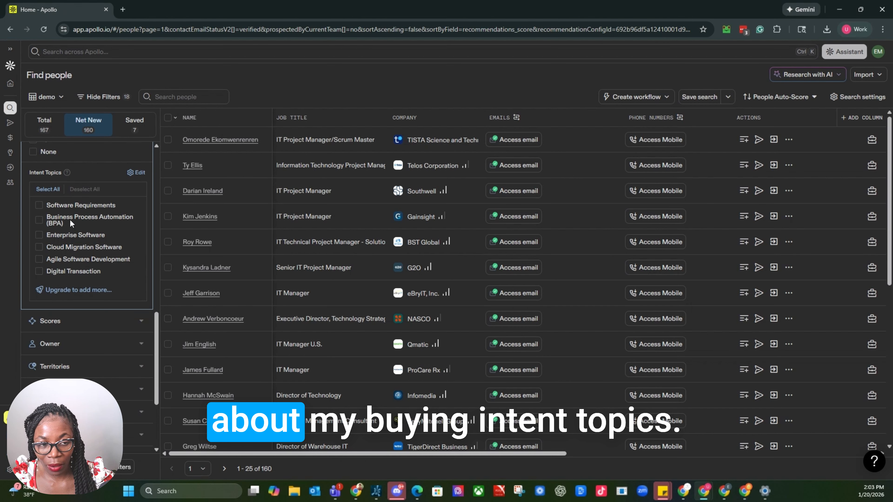
left_click(136, 172)
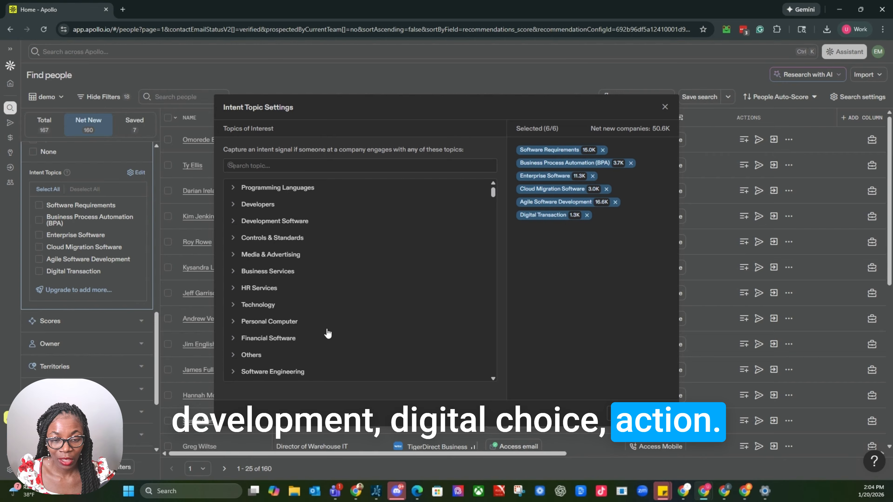
left_click(233, 306)
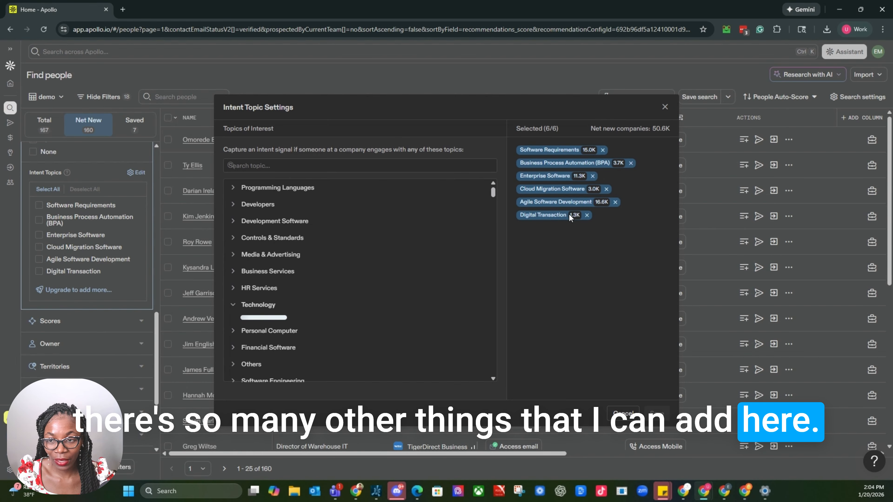
scroll(251, 235, "down", 5)
scroll(253, 316, "down", 5)
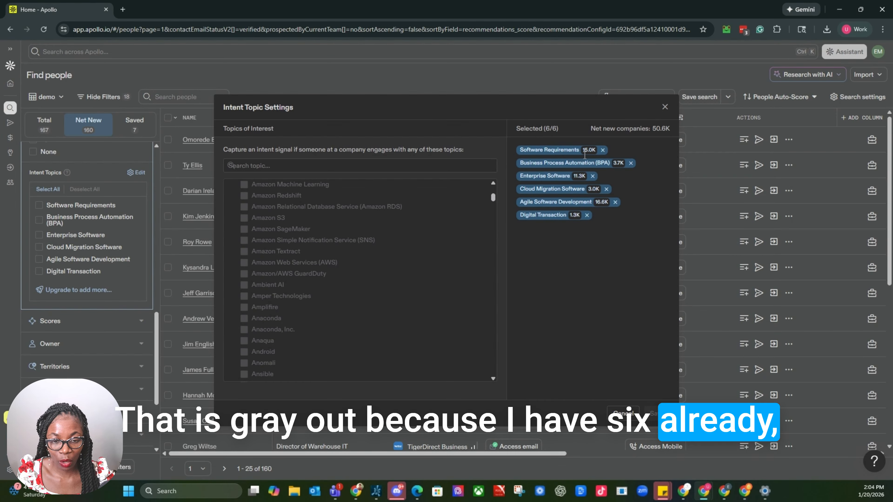
scroll(250, 295, "down", 5)
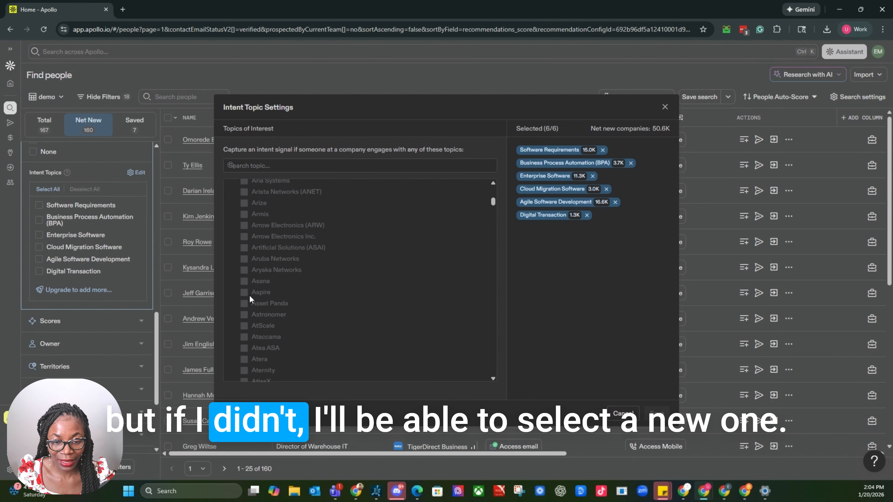
scroll(249, 296, "down", 12)
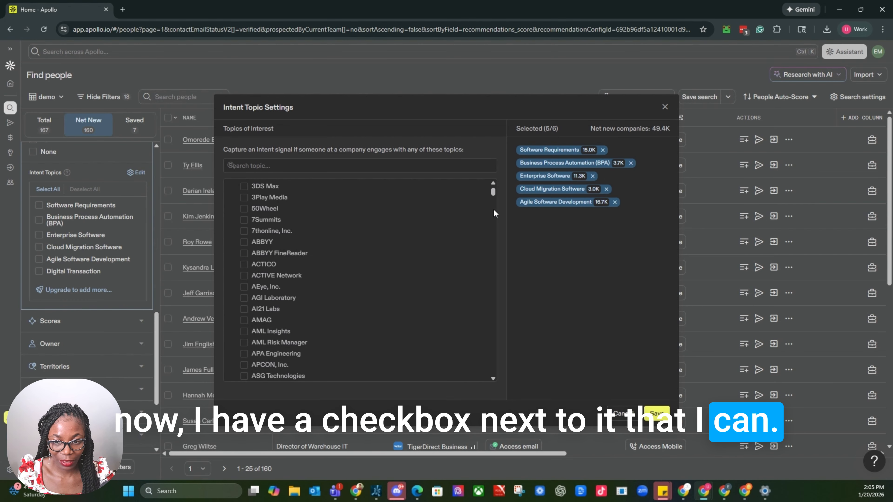
left_click_drag(494, 191, 494, 201)
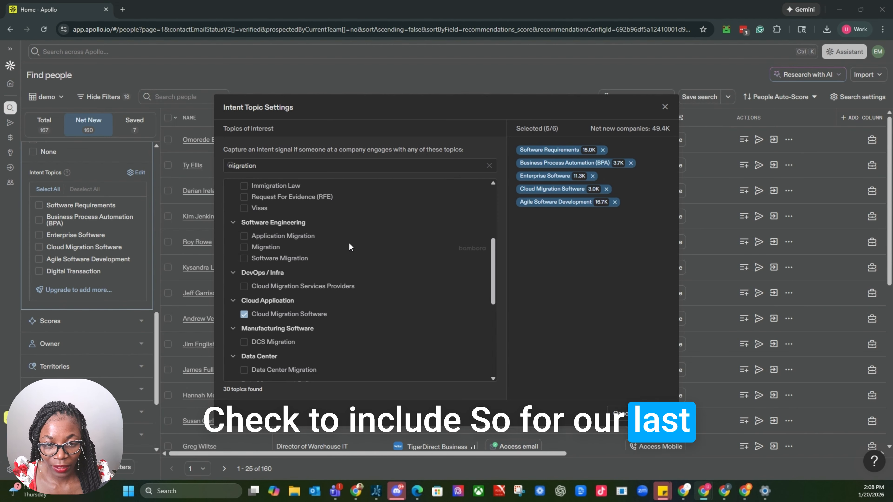
left_click(247, 261)
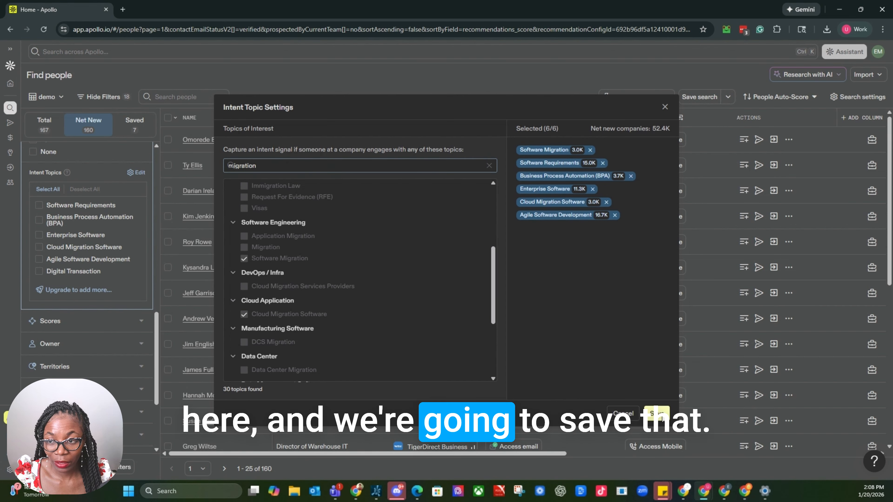
left_click(657, 414)
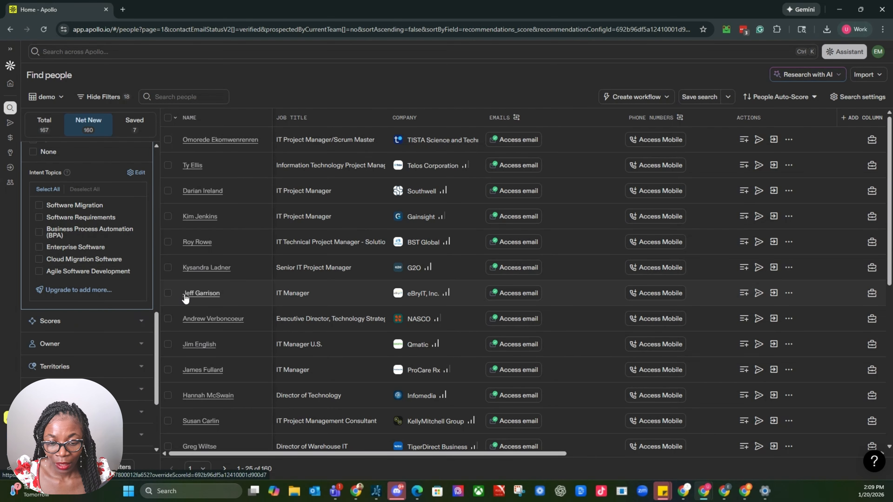
Step: Look through the list of people matching the High and Medium buying intent filter
scroll(322, 235, "down", 3)
scroll(322, 235, "up", 3)
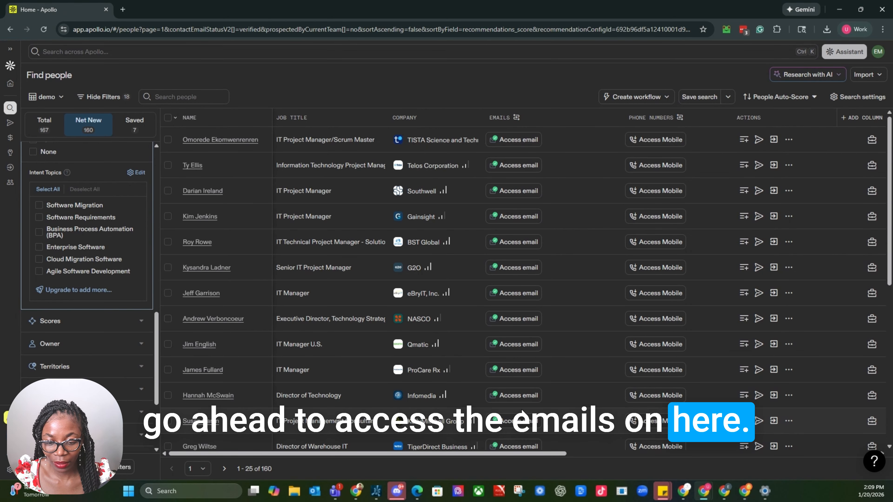
scroll(371, 382, "down", 8)
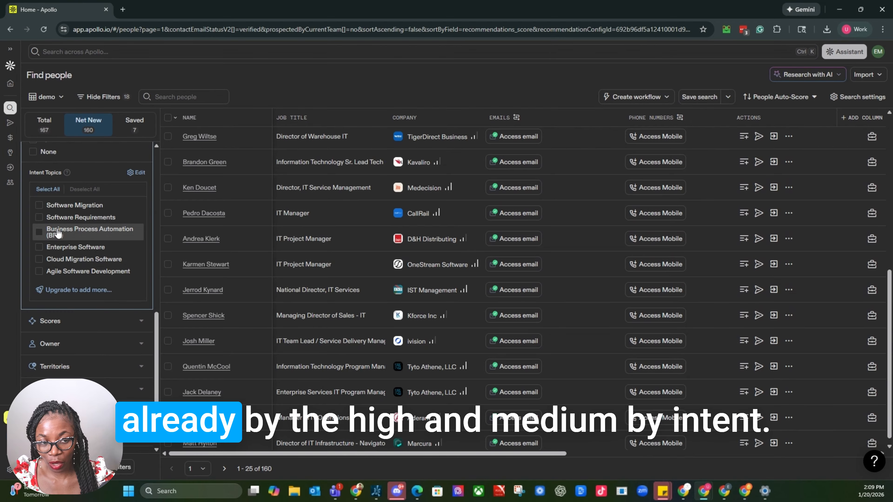
scroll(55, 230, "up", 10)
scroll(58, 239, "down", 10)
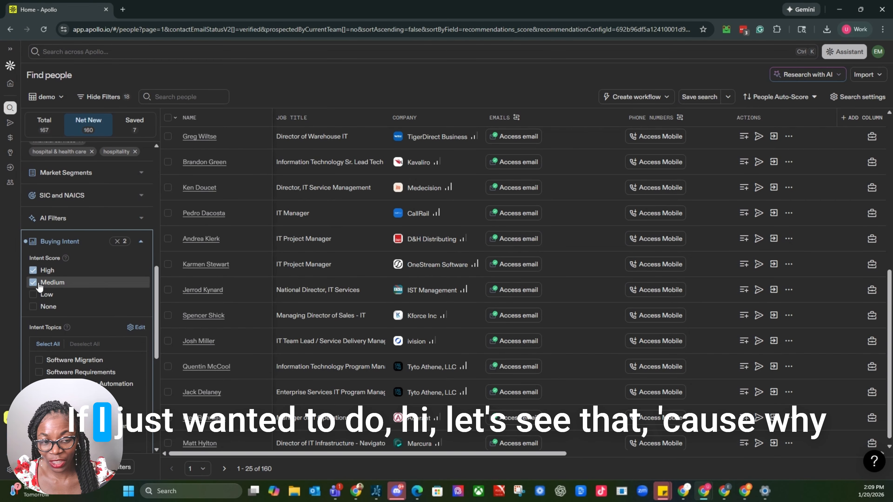
Step: Try limiting the intent score to High only to review the matching people, and restore Medium
left_click(34, 282)
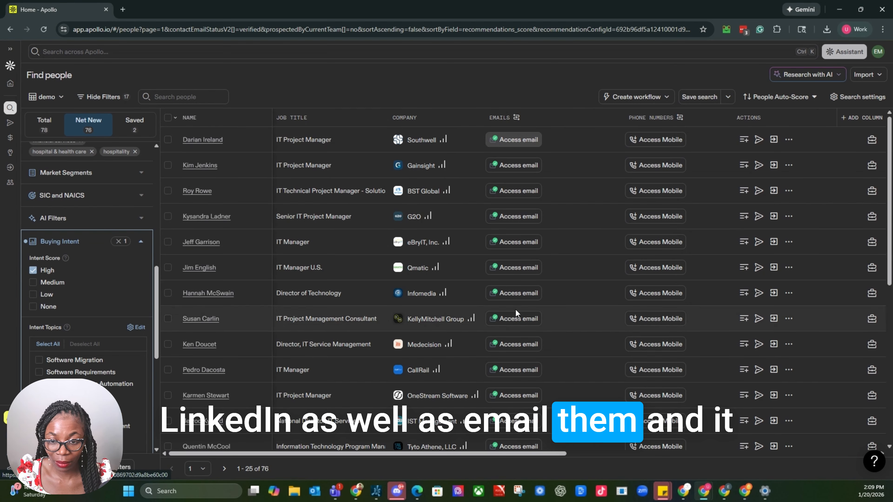
scroll(434, 385, "down", 9)
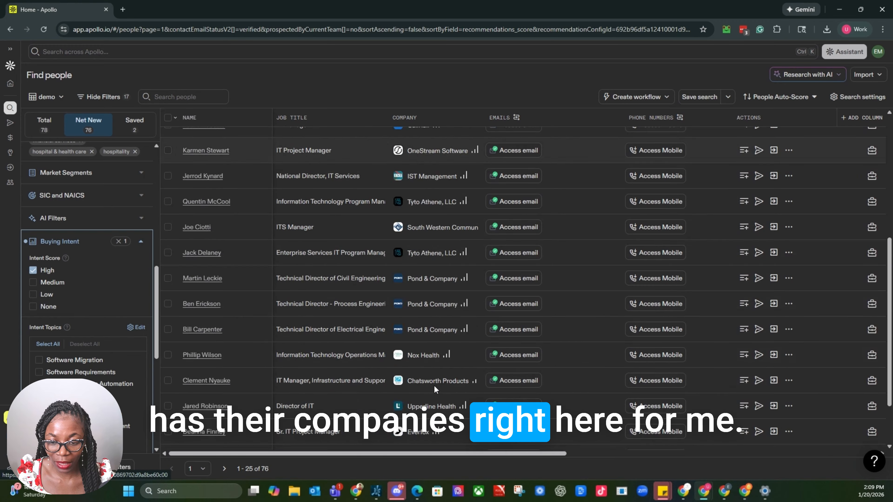
scroll(437, 384, "up", 9)
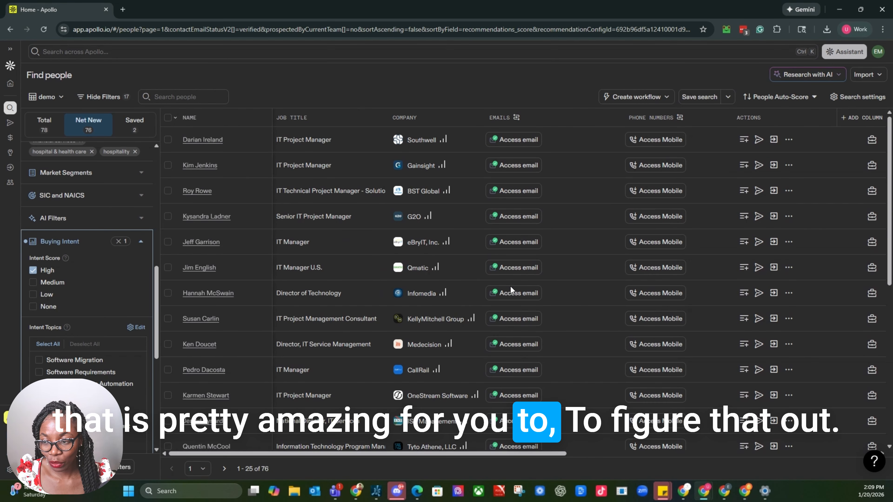
left_click(32, 284)
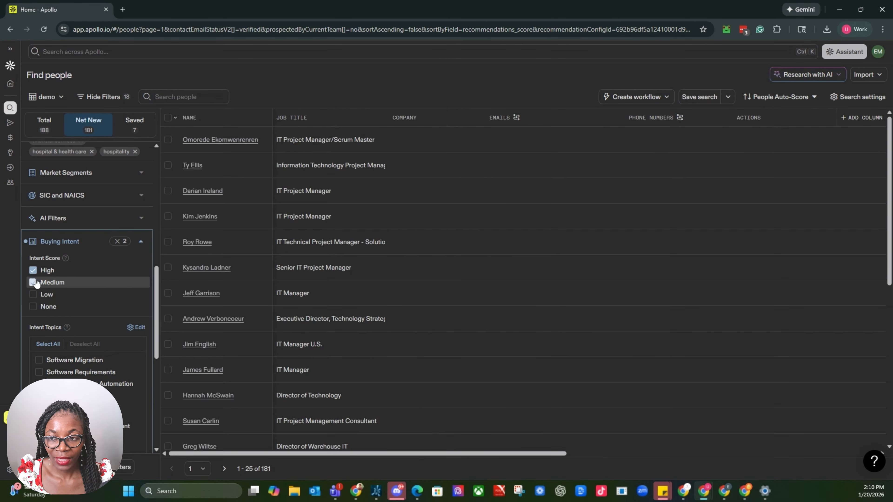
Step: Save the current filters as a new search named GA_Software_1/20/2026
left_click(727, 99)
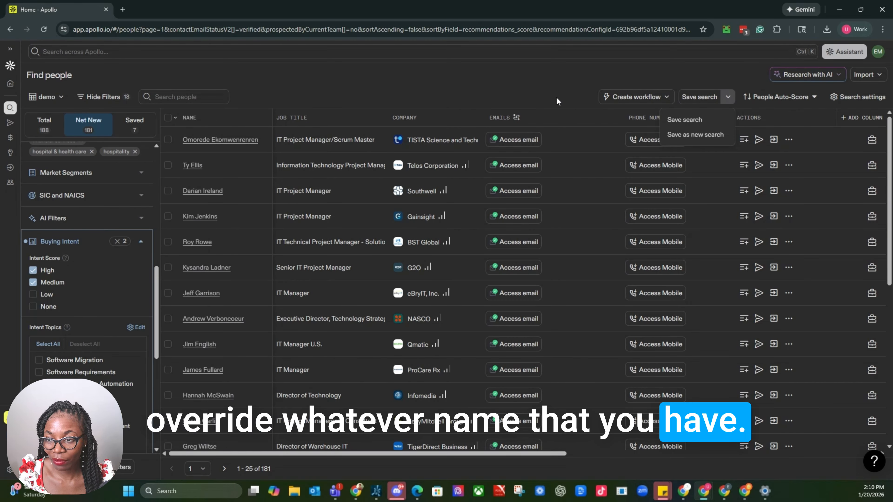
left_click(690, 137)
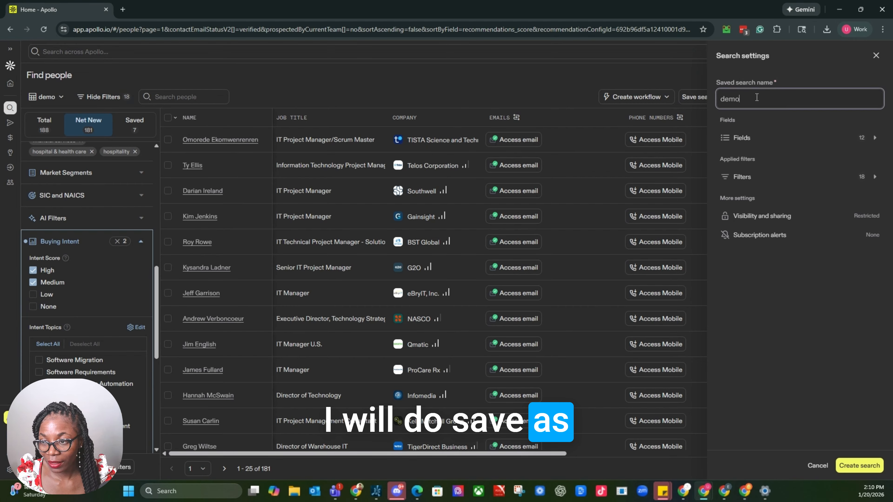
left_click_drag(759, 98, 687, 98)
type("GA")
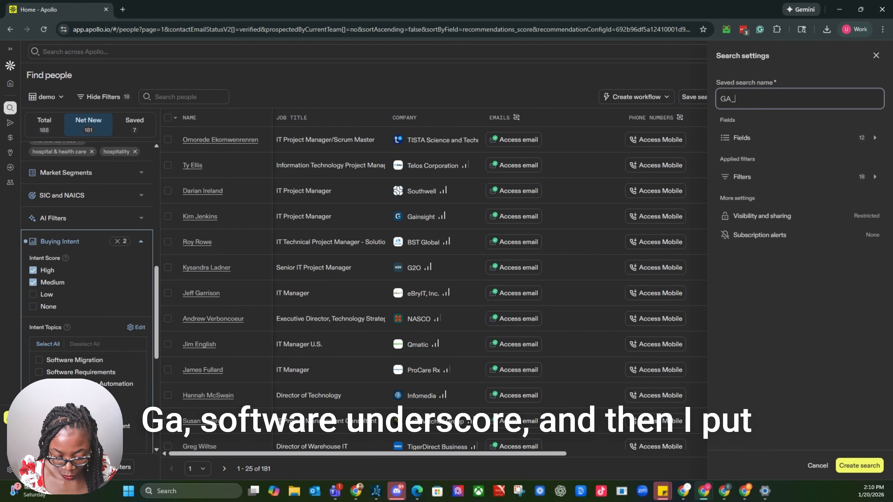
type("_Softw")
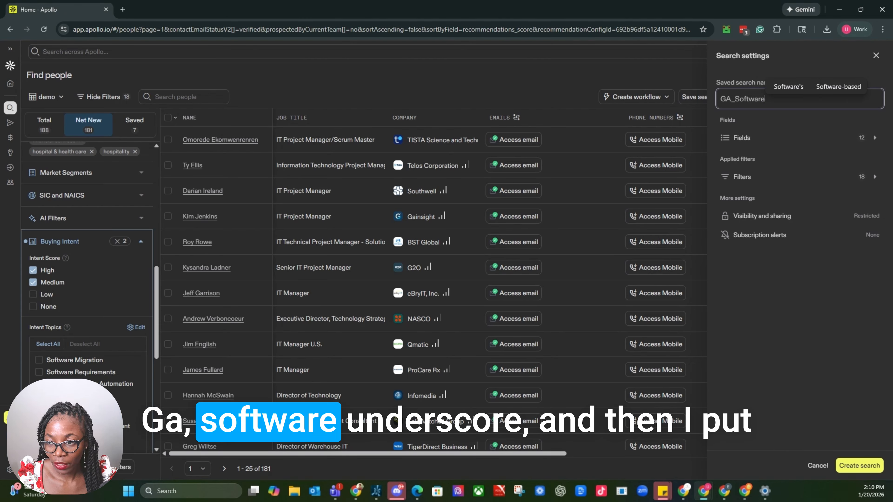
type("are_")
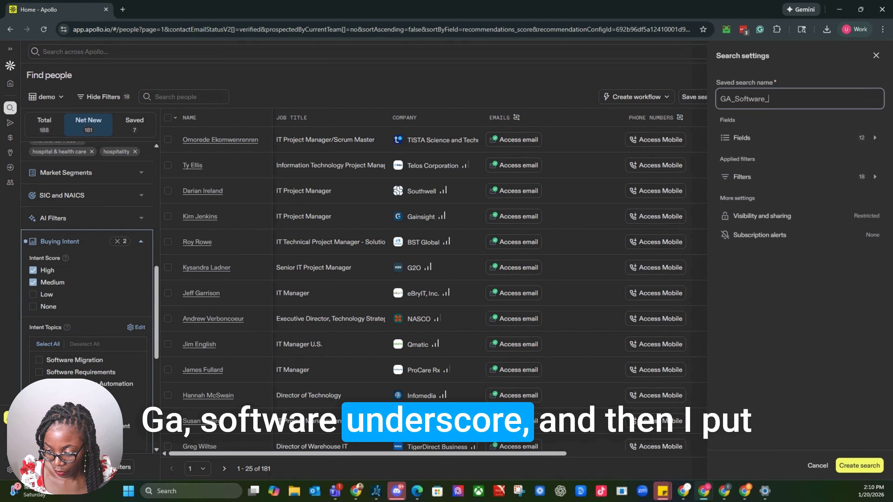
type("1/20/2026")
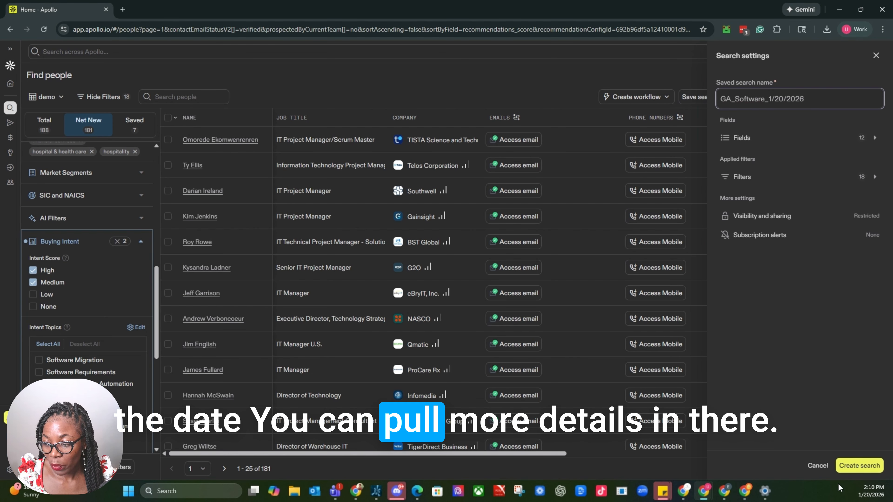
left_click(857, 467)
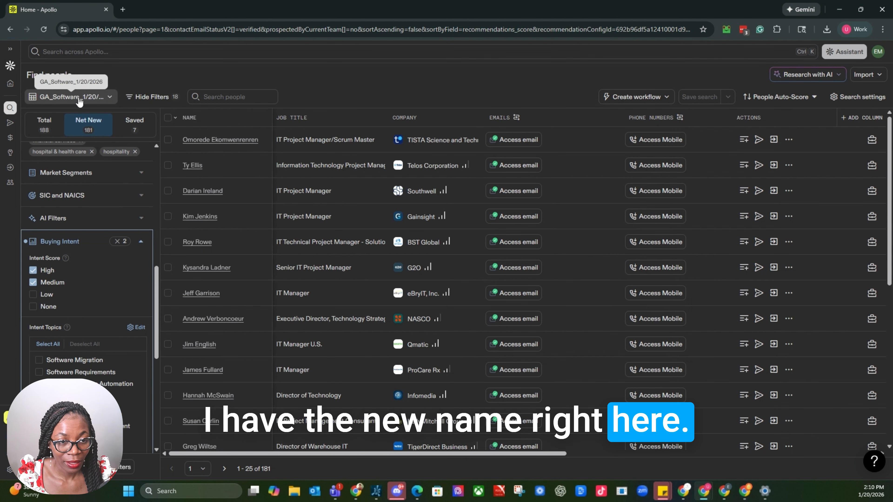
Step: Select all net new people across every page of the search results
left_click(167, 119)
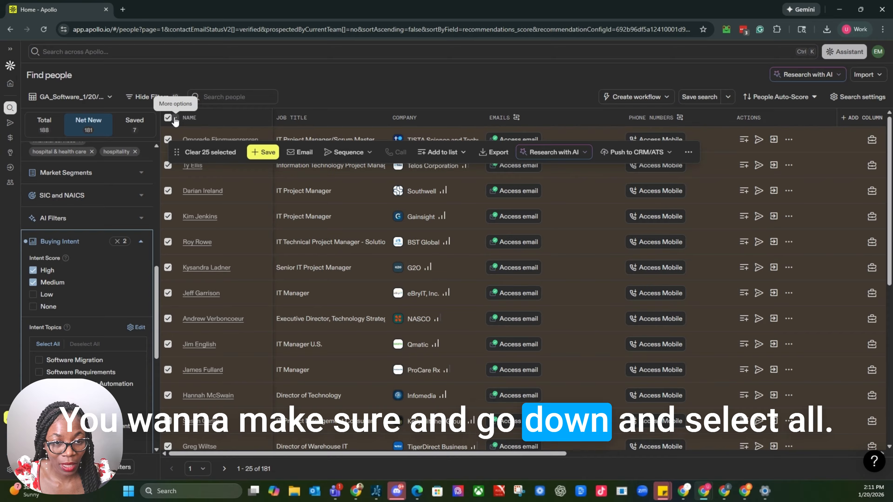
mouse_move(204, 169)
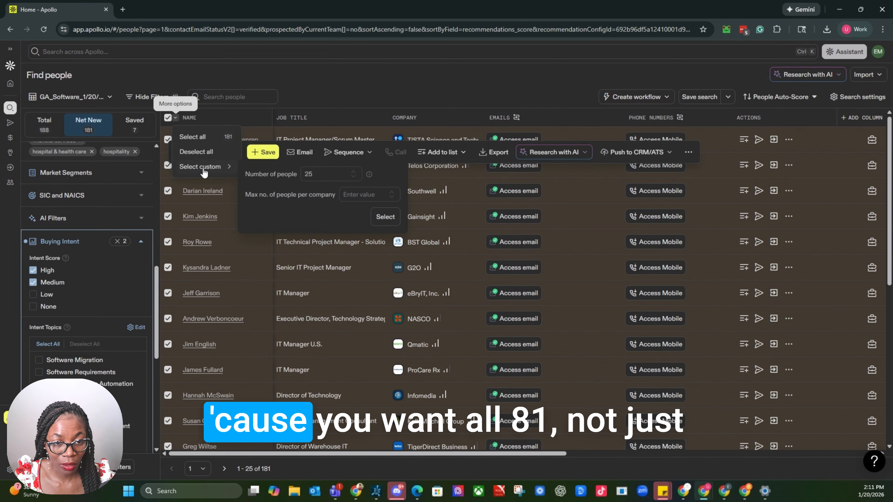
left_click(200, 139)
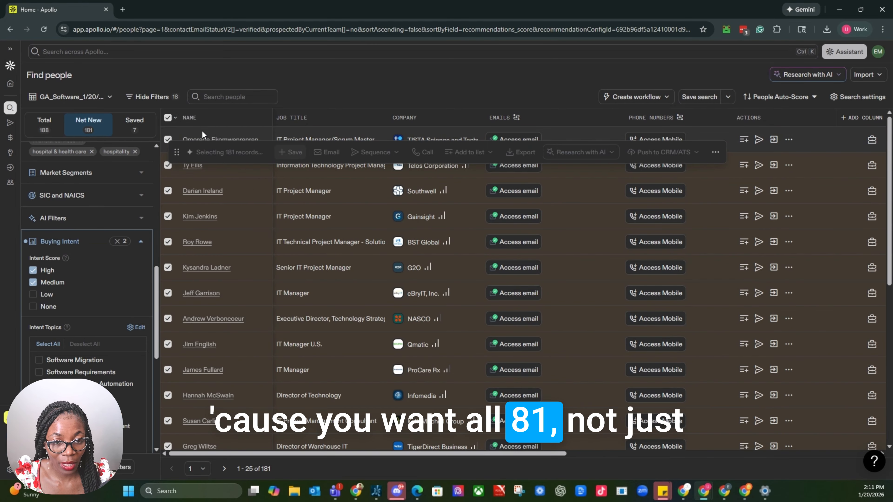